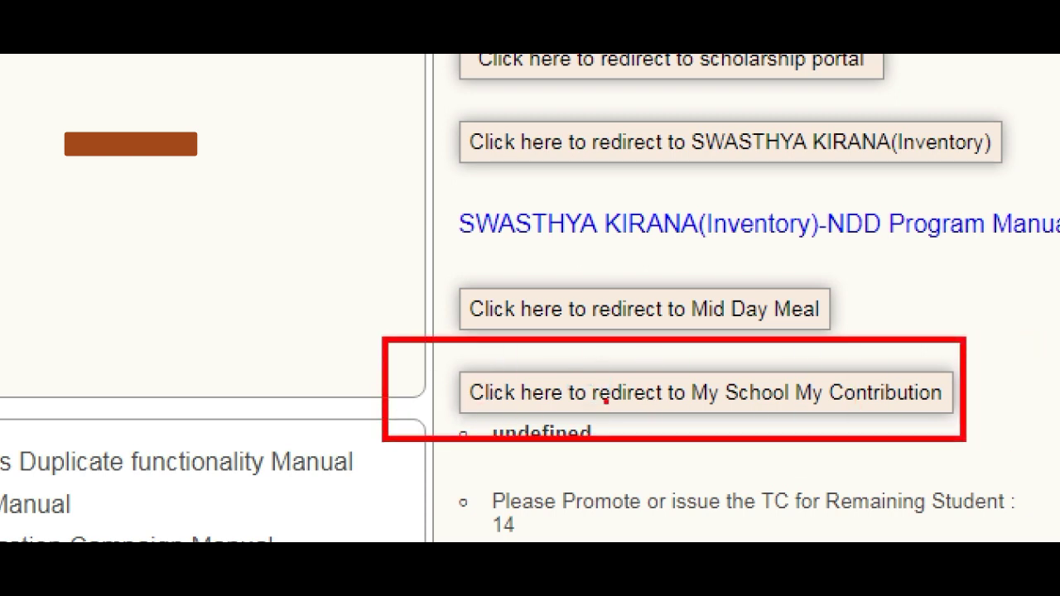
- Open the My School My Contribution portal from the notifications and log out to reach its login page
drag(695, 406, 944, 414)
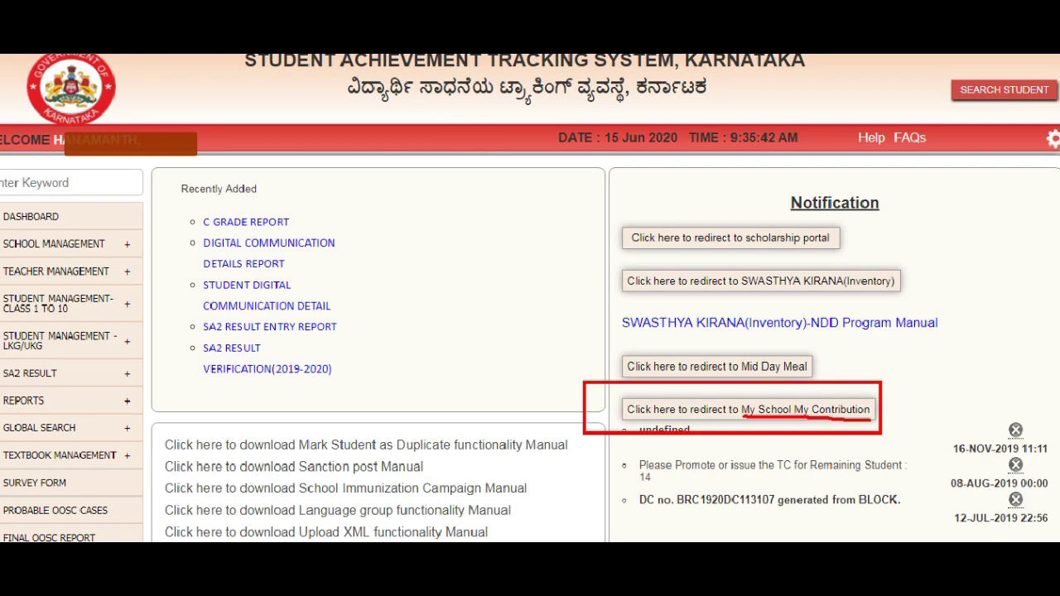
click(805, 419)
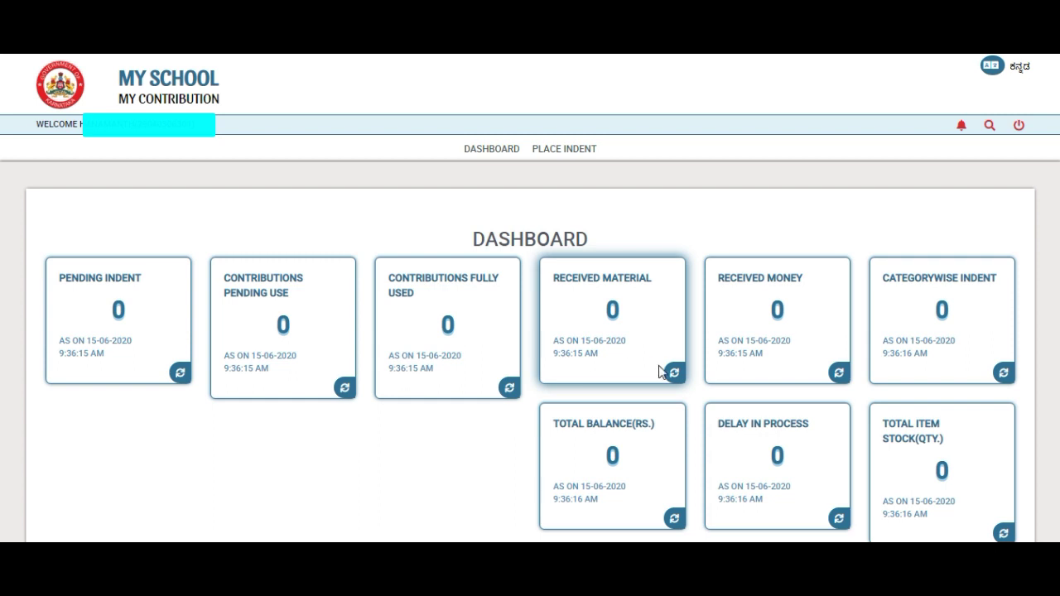
click(1018, 126)
click(606, 106)
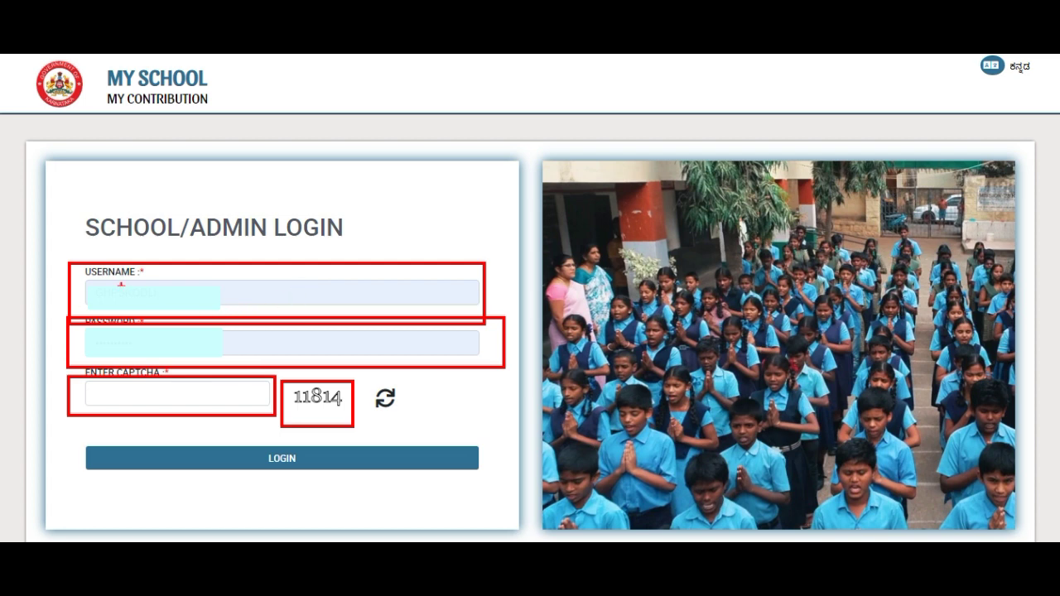
- Enter the displayed captcha on the School/Admin login form and log in with the prefilled credentials
drag(221, 288, 254, 278)
key(Escape)
click(170, 395)
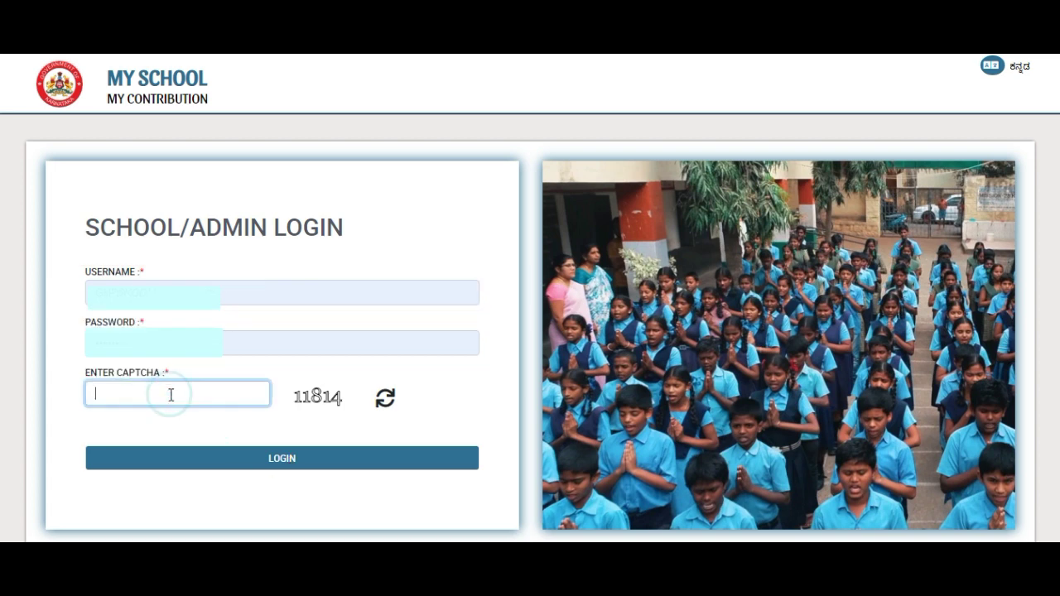
text(11814)
click(287, 462)
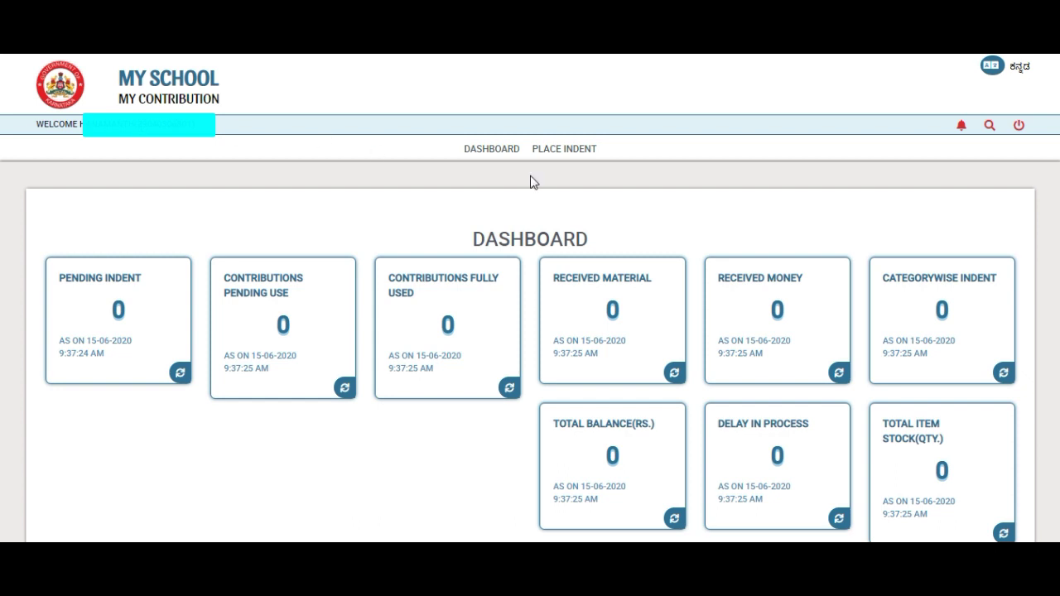
- Examine the dashboard's indent, contribution, received material and money, balance and stock cards, plus the categorywise indent chart
click(491, 149)
mouse_move(446, 134)
mouse_down()
mouse_move(494, 160)
mouse_move(599, 164)
mouse_up()
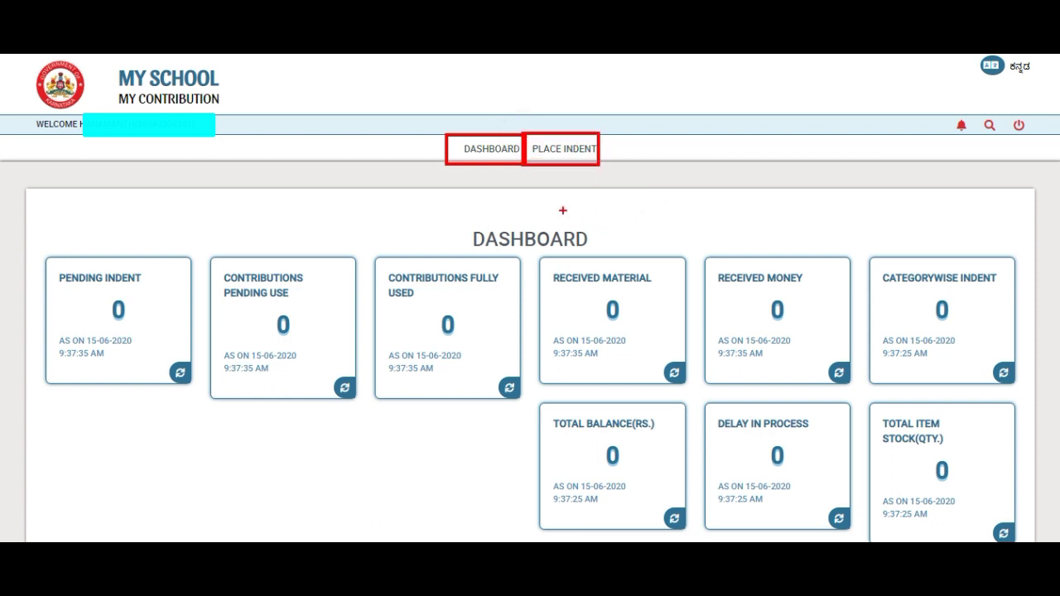
mouse_move(38, 250)
mouse_down()
mouse_move(117, 349)
mouse_move(189, 394)
mouse_up()
mouse_move(196, 252)
mouse_down()
mouse_move(267, 347)
mouse_move(351, 404)
mouse_up()
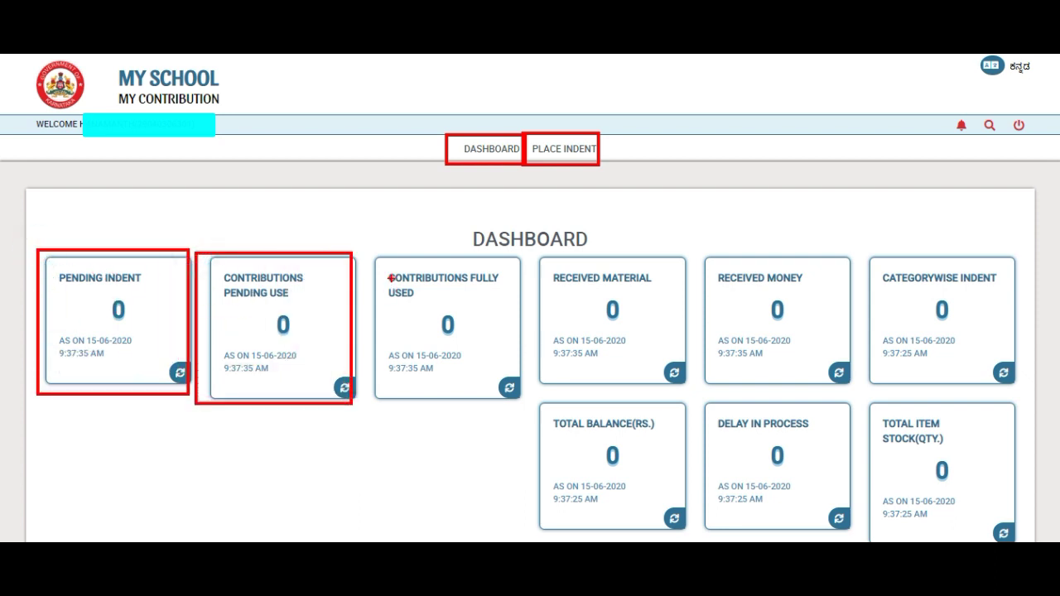
mouse_move(364, 252)
mouse_down()
mouse_move(448, 349)
mouse_move(525, 410)
mouse_up()
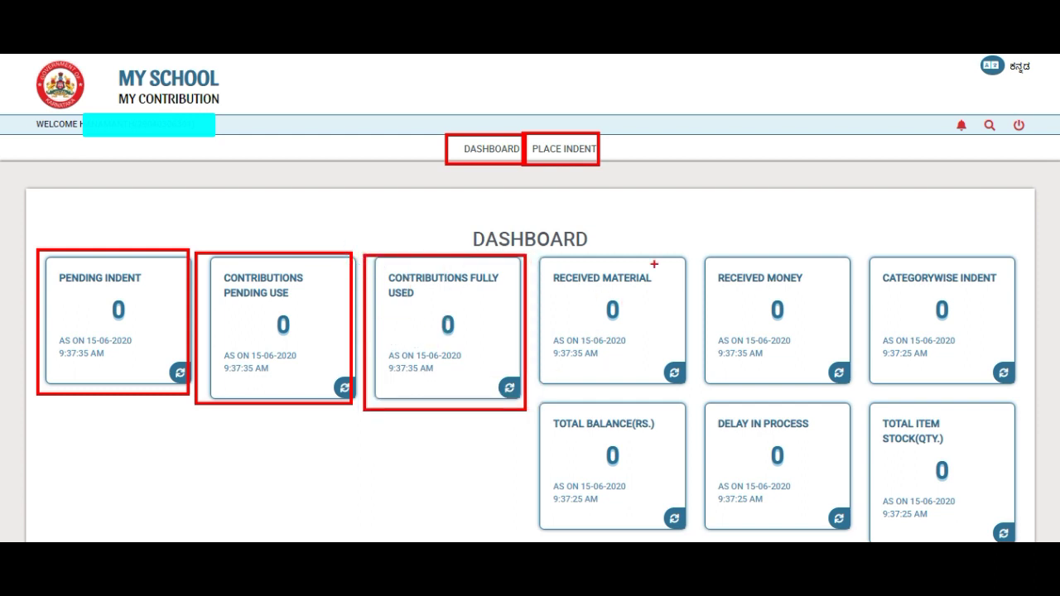
drag(644, 243, 673, 246)
drag(745, 243, 787, 243)
drag(912, 253, 974, 235)
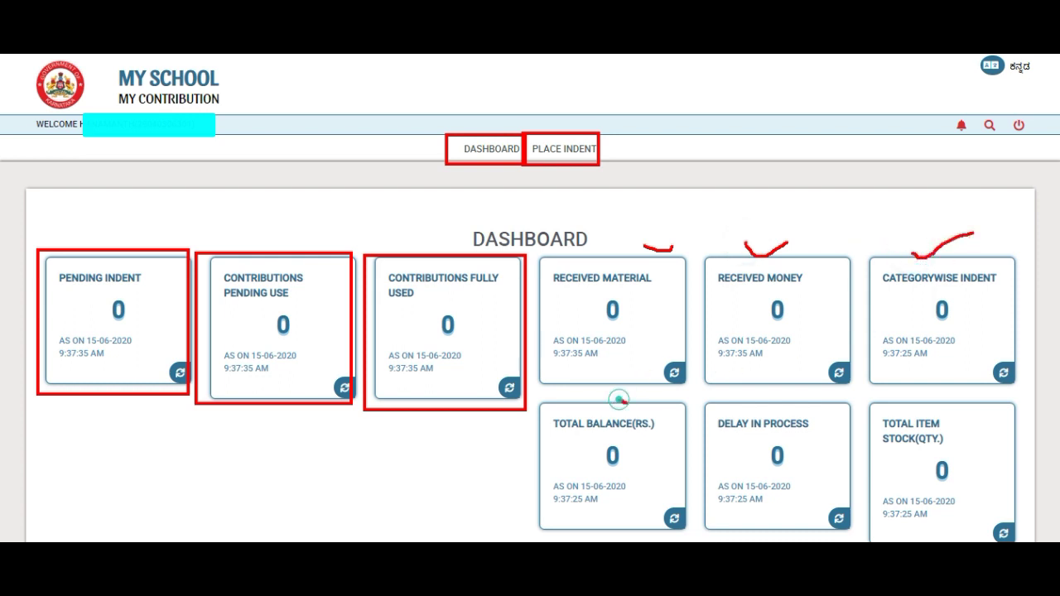
drag(618, 397, 656, 400)
drag(908, 399, 995, 386)
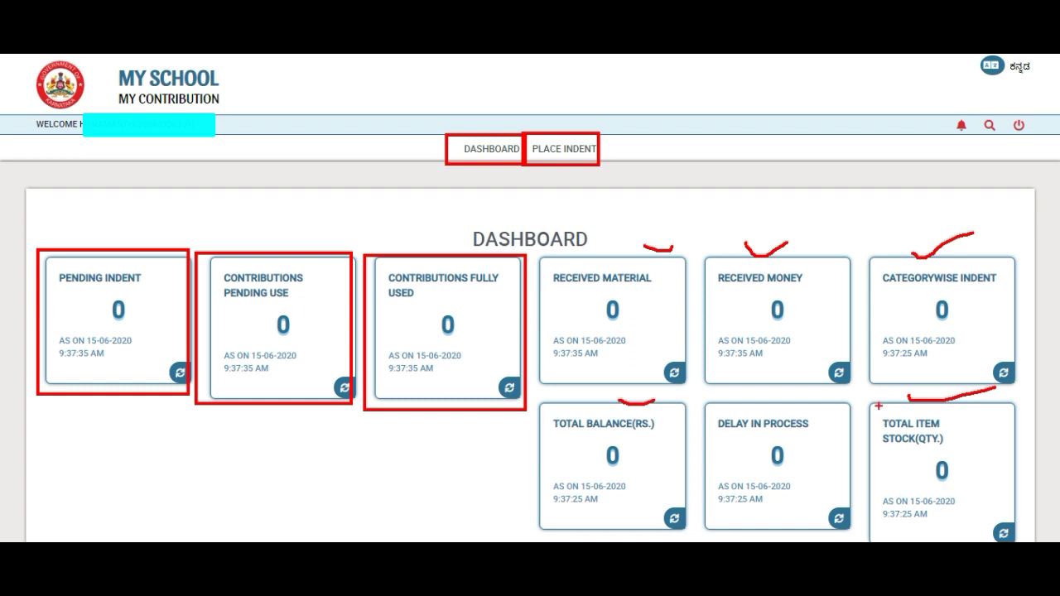
key(Escape)
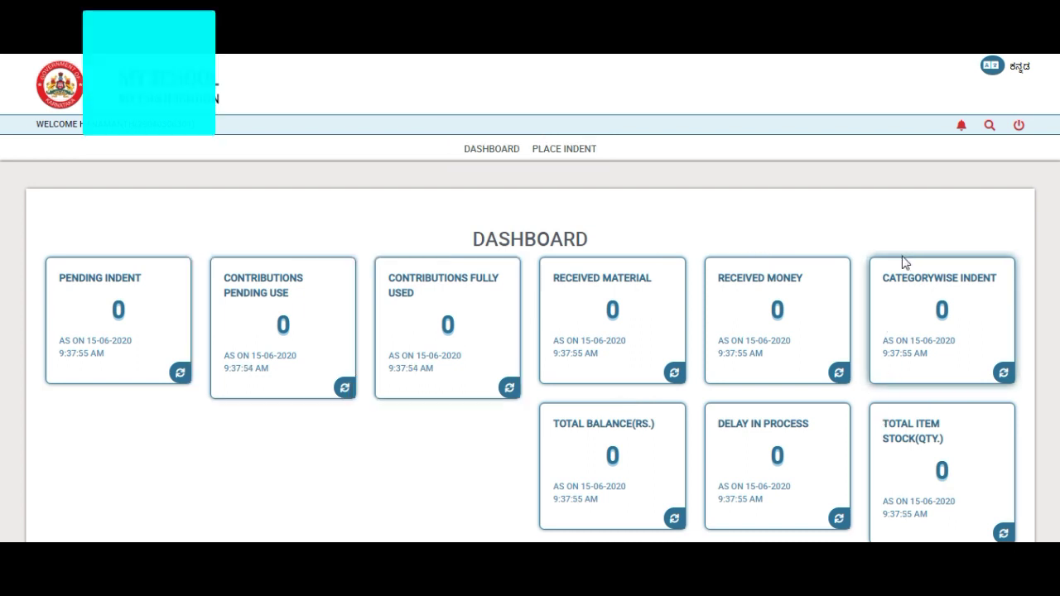
scroll(870, 313, down, 4)
scroll(870, 312, down, 1)
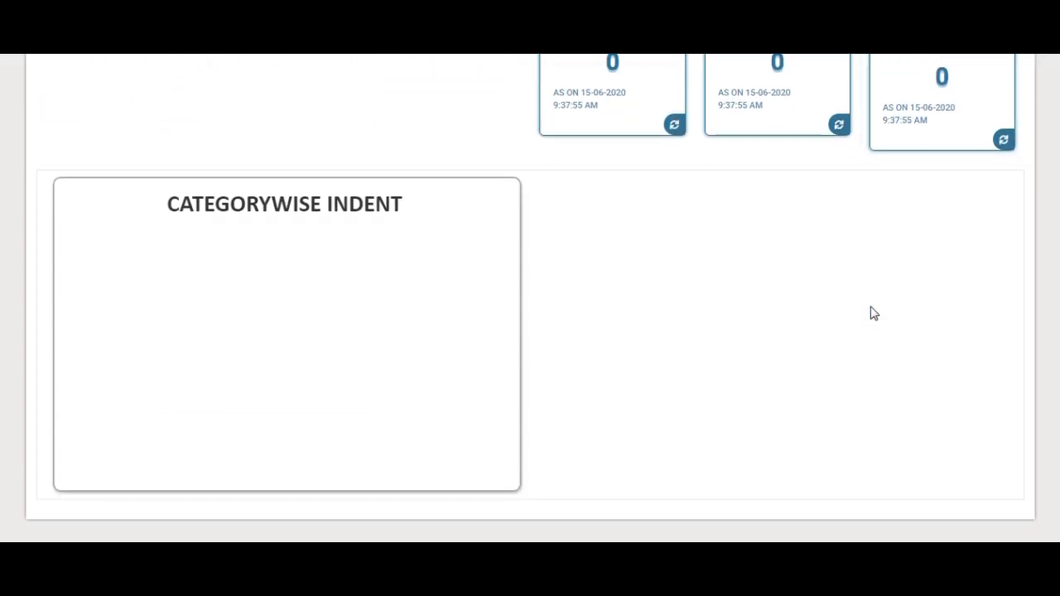
scroll(513, 320, down, 2)
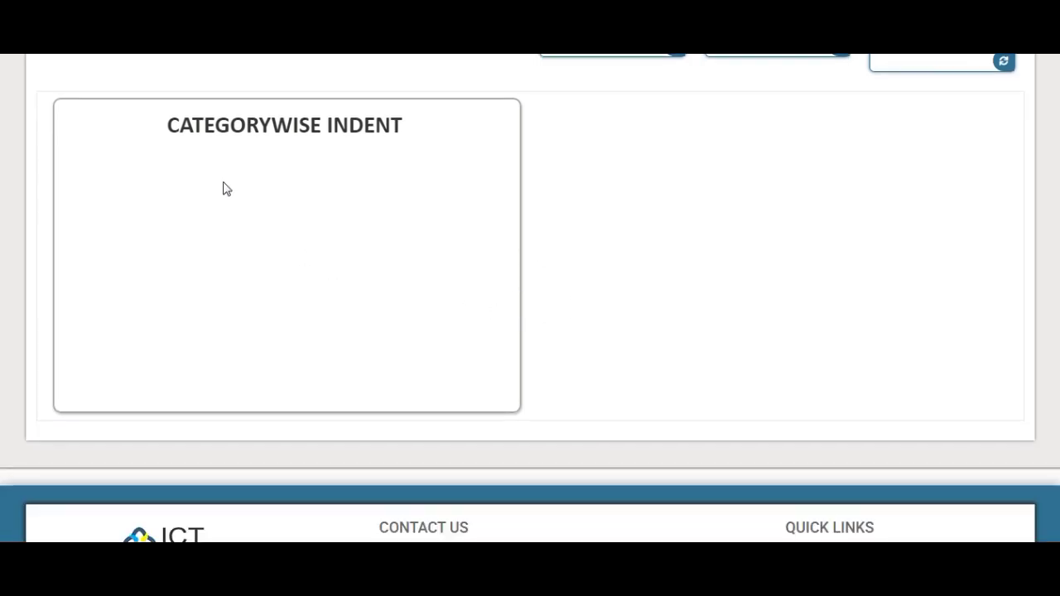
scroll(767, 298, down, 1)
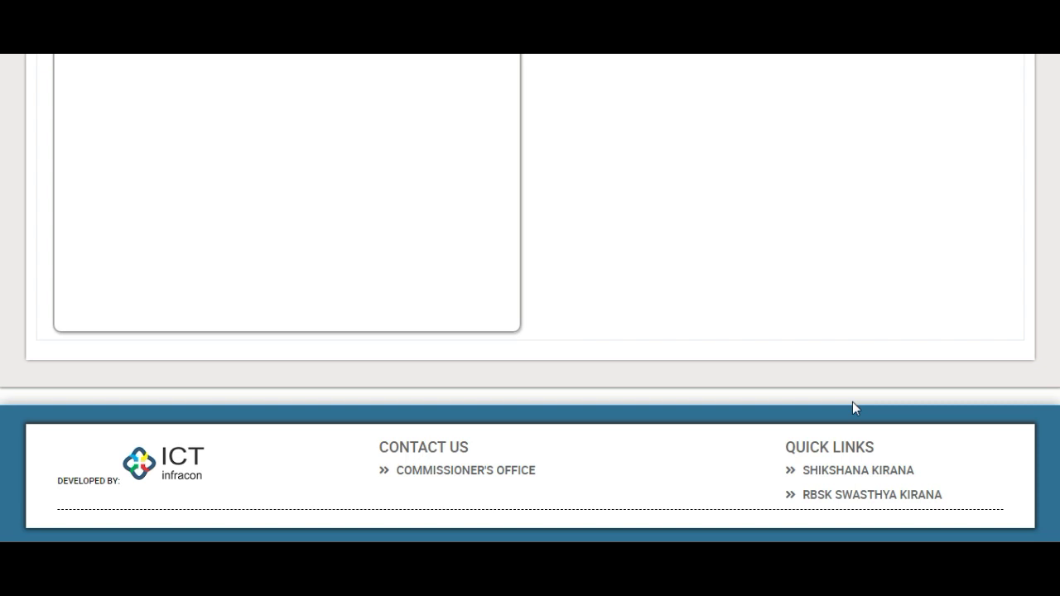
scroll(853, 402, up, 5)
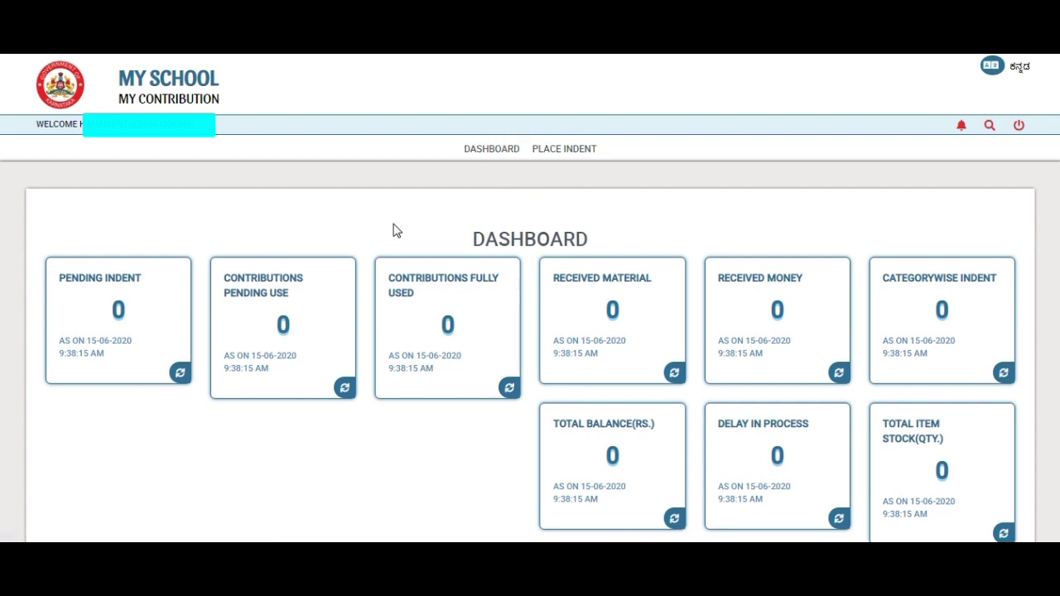
- Open the Place Indent form and set the contribution category to SCHOOL
click(568, 157)
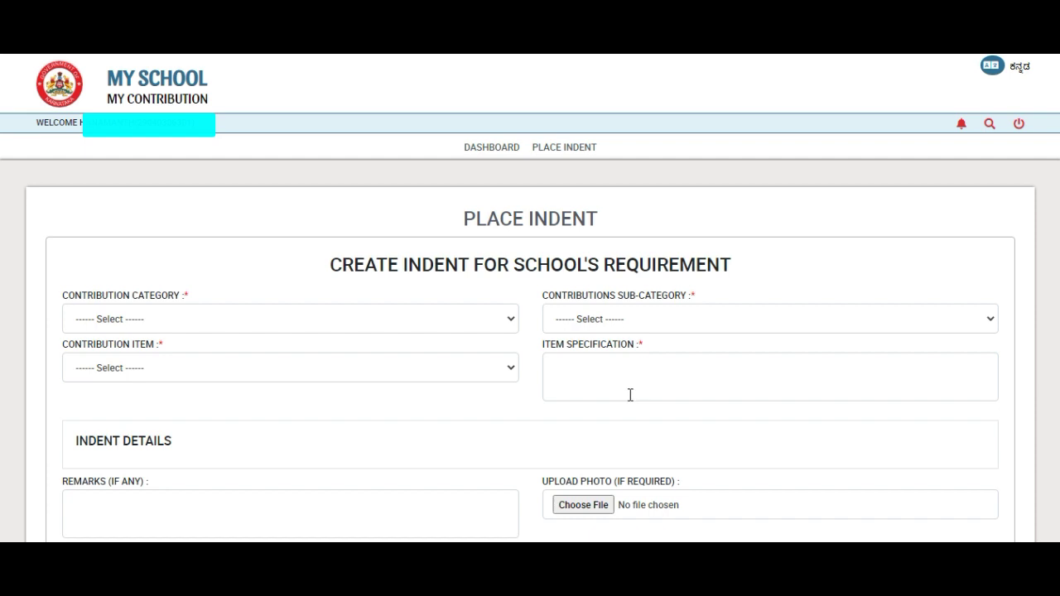
scroll(629, 395, down, 1)
scroll(629, 395, down, 1)
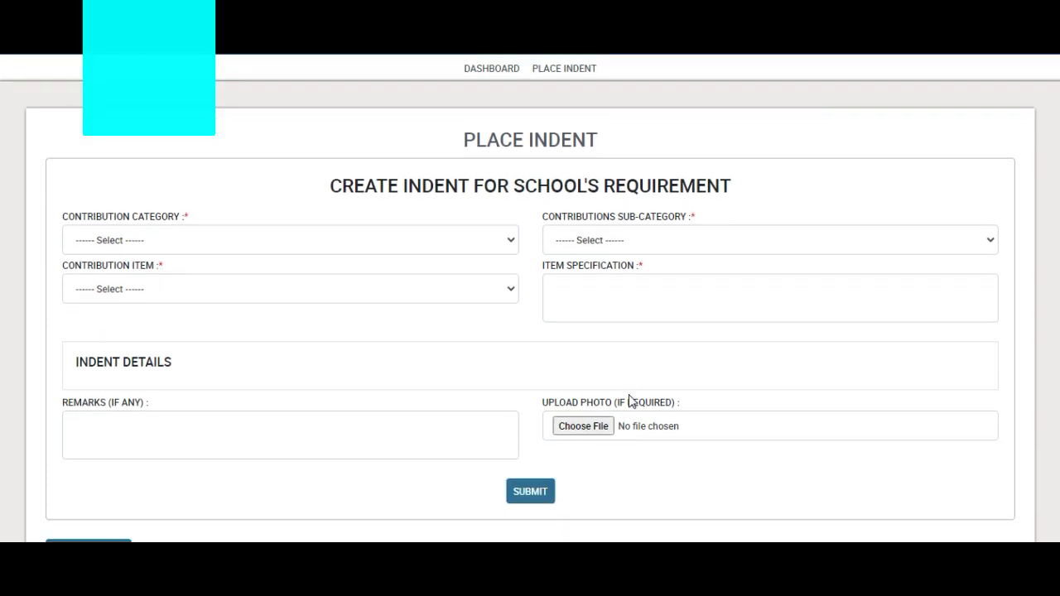
scroll(624, 385, down, 1)
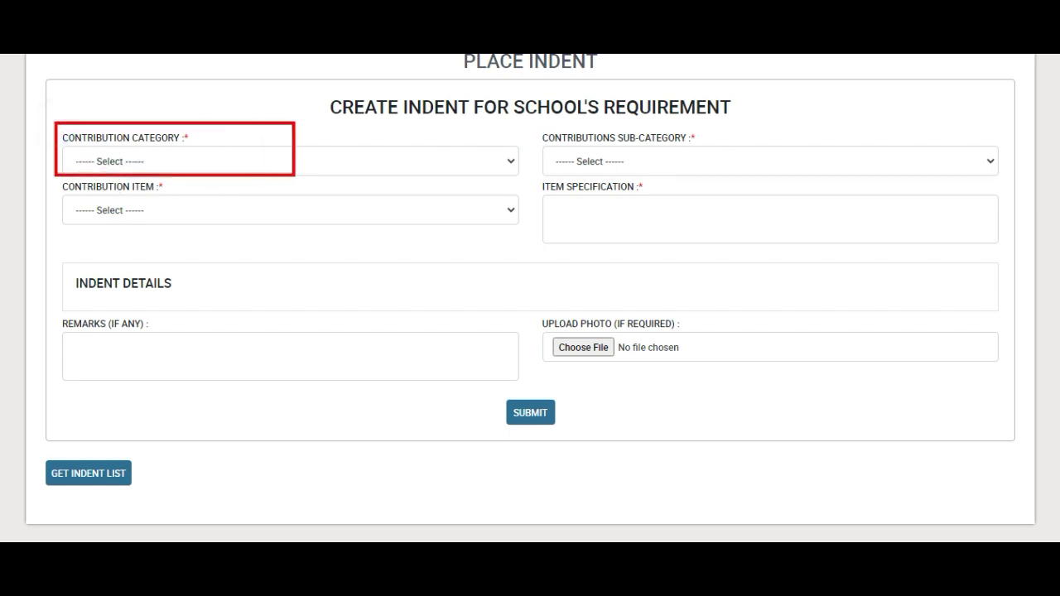
click(510, 166)
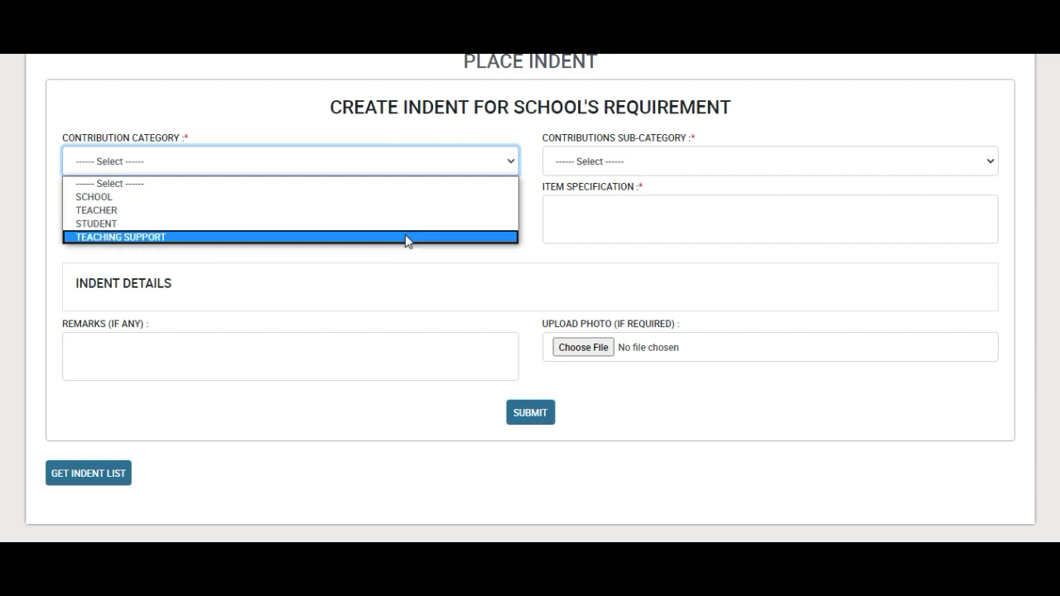
click(325, 198)
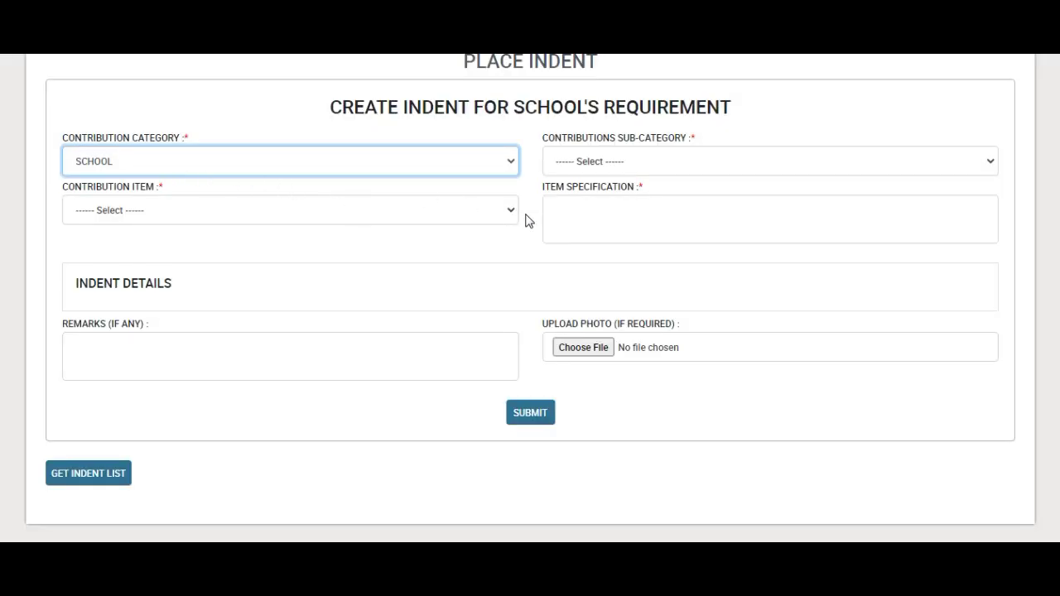
- Set the contribution sub-category to FURNITURE and the contribution item to WALL CLOCKS
click(991, 168)
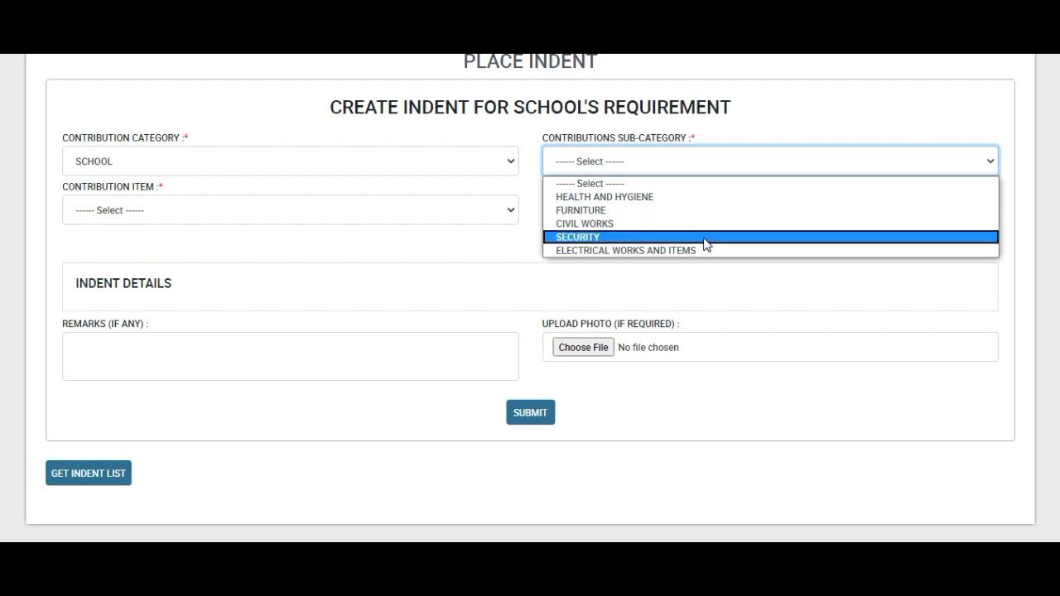
click(700, 212)
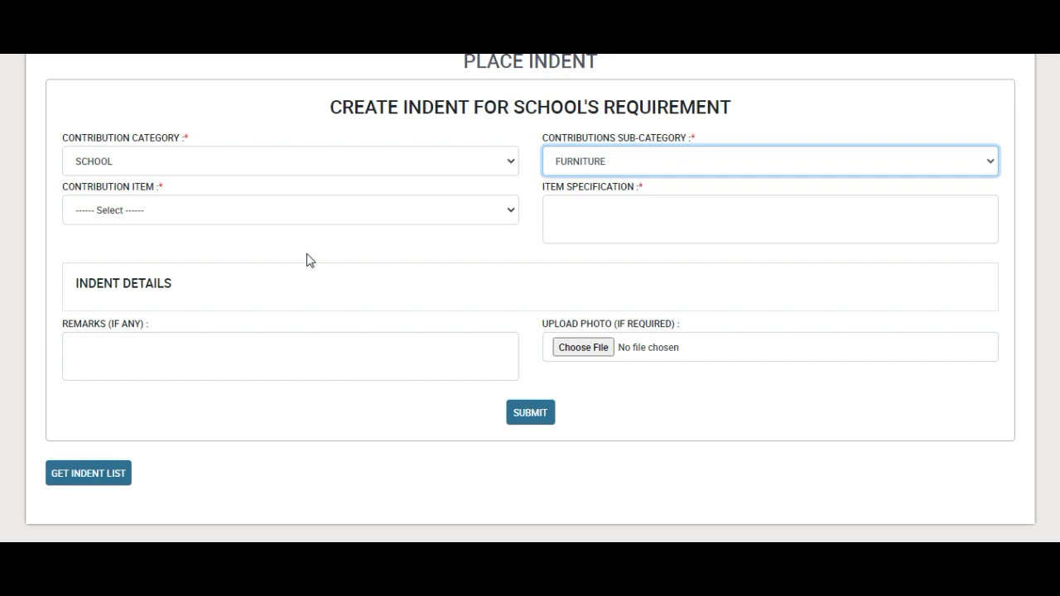
click(43, 245)
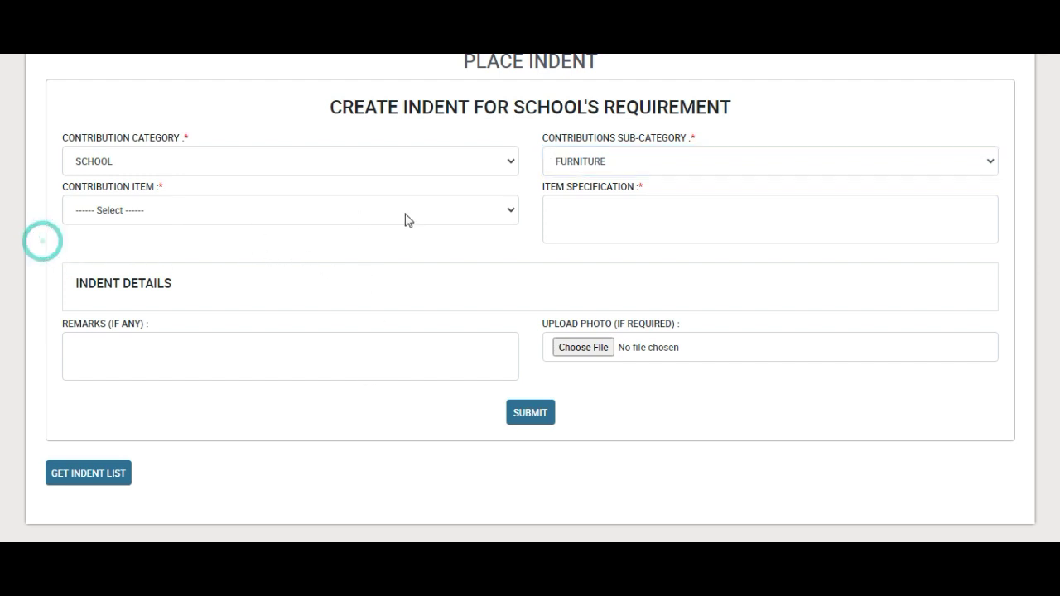
click(497, 216)
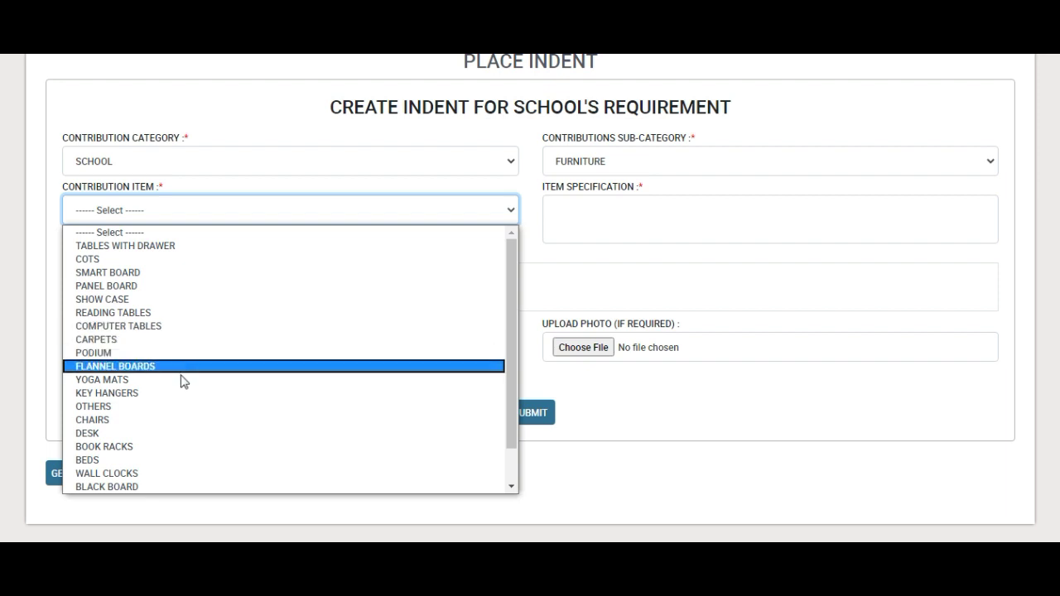
click(187, 476)
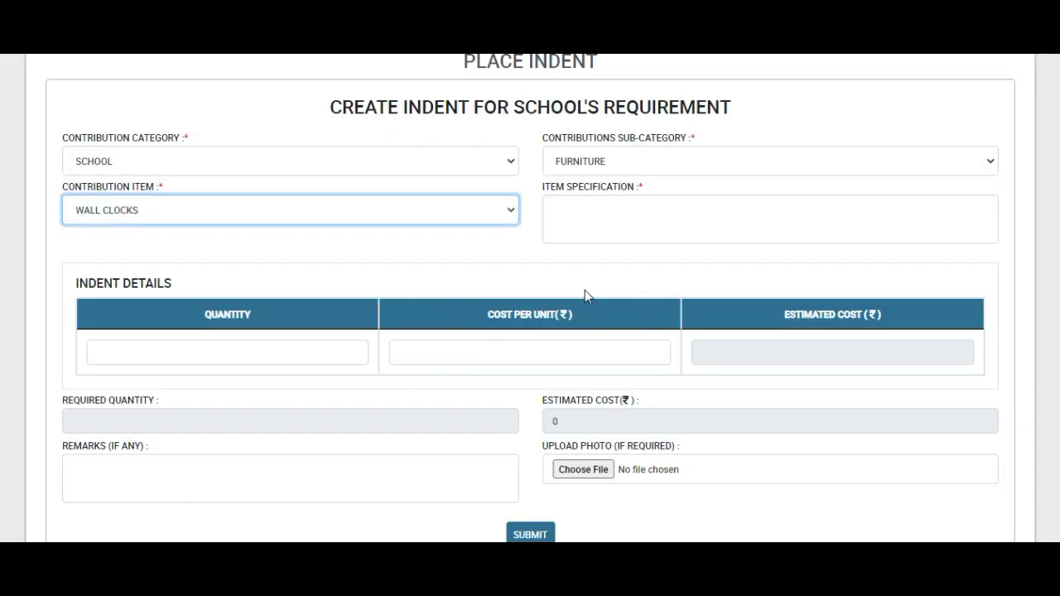
- Enter "Ajenta" as the item specification for the wall clocks
click(584, 223)
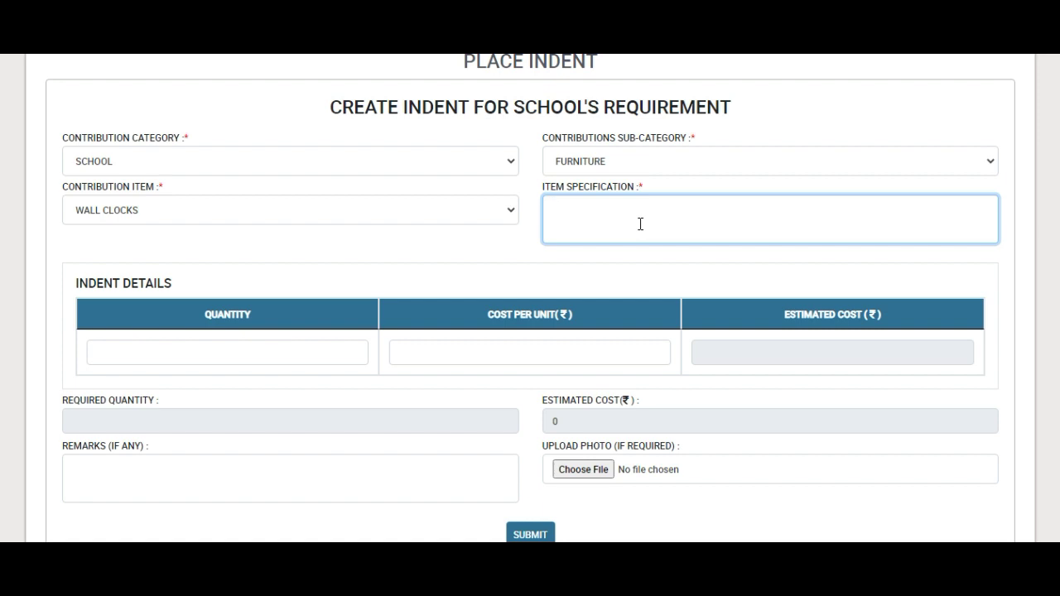
text(Ajenta)
click(451, 258)
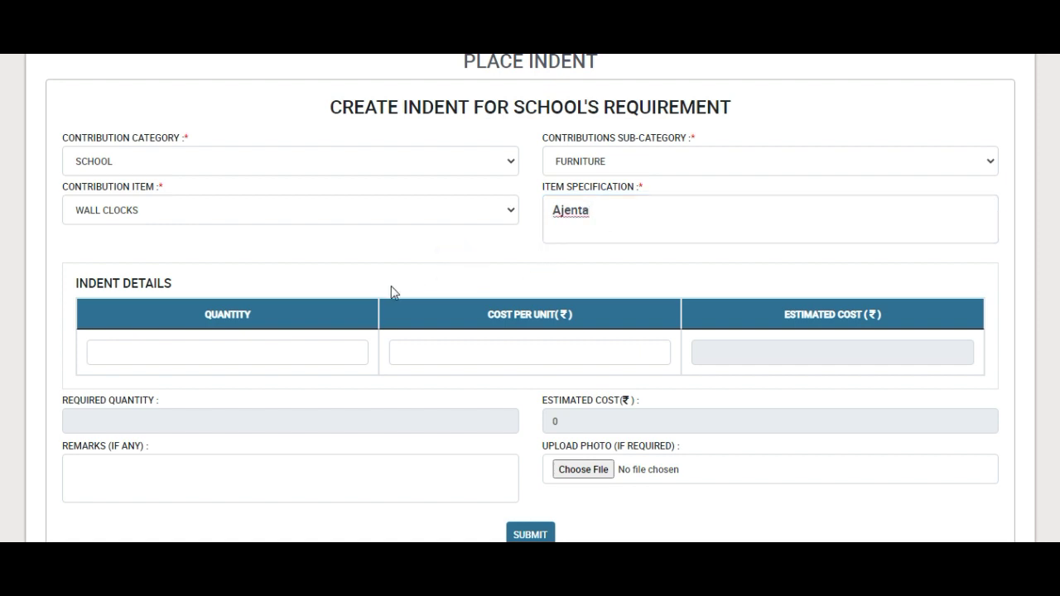
- Fill in the indent details with a quantity of 10 and a cost per unit of 500 rupees
click(152, 355)
text(10)
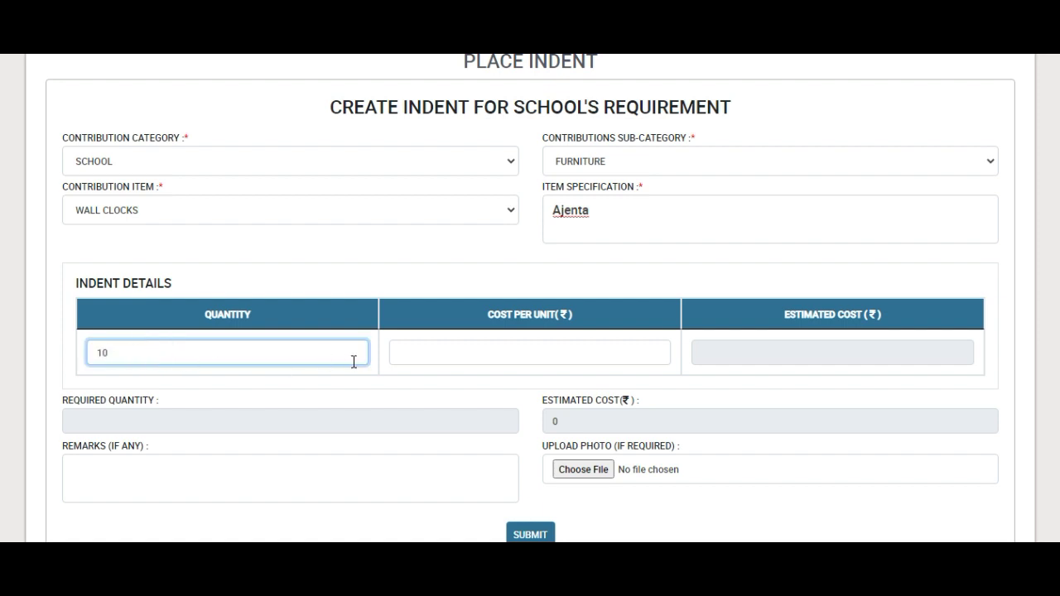
click(510, 361)
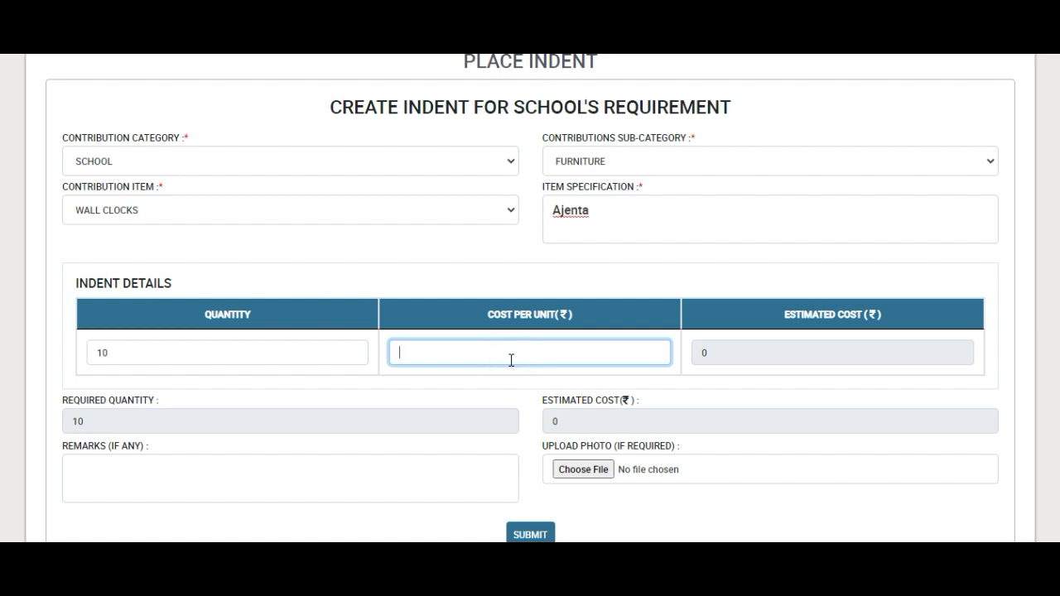
text(500)
click(724, 293)
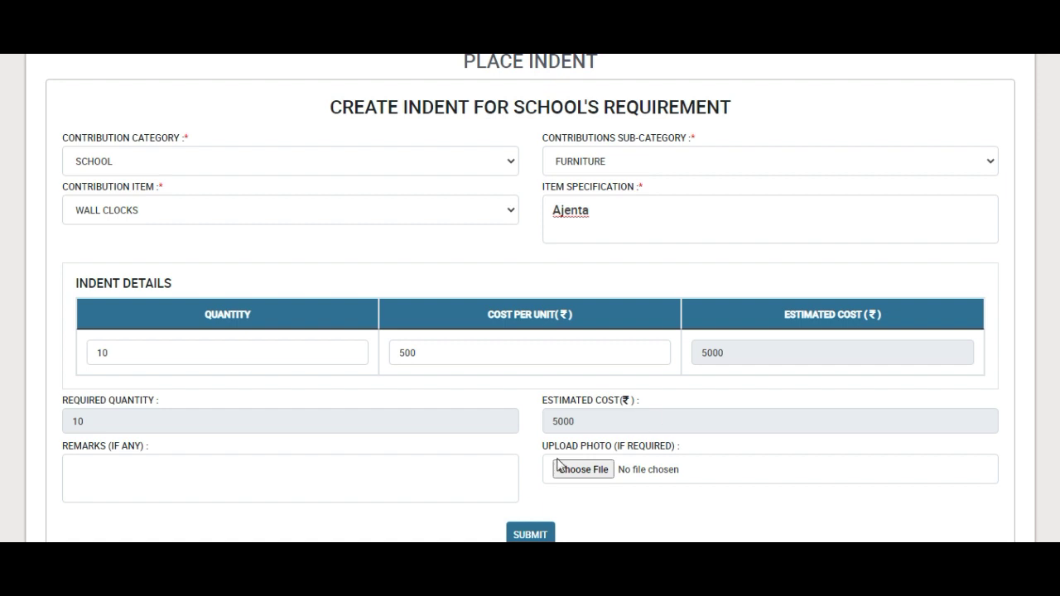
- Enter "nil" as the remarks for the indent, leaving the optional photo unselected
click(189, 479)
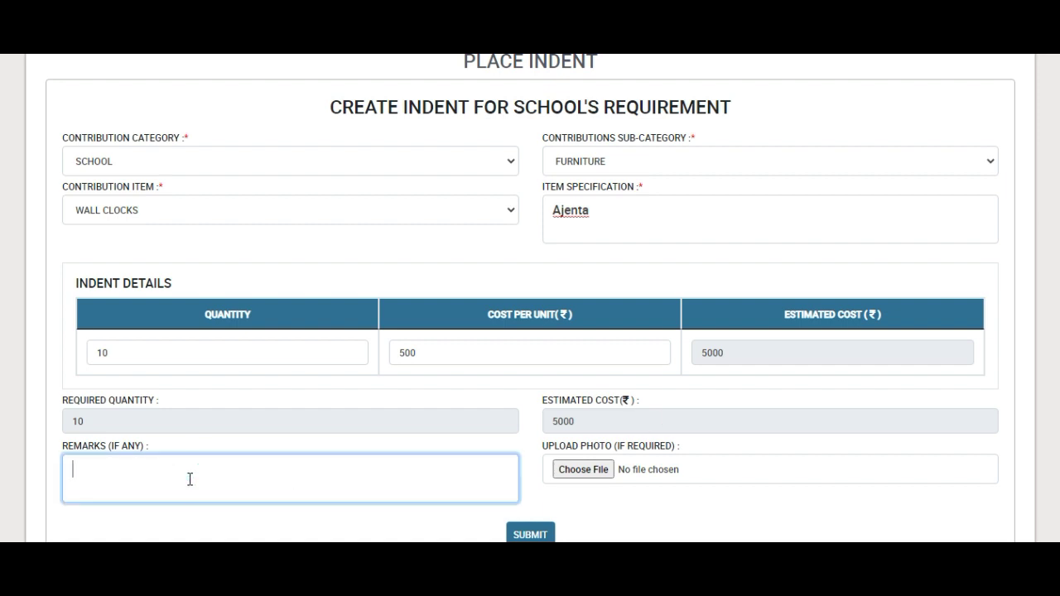
text(nil)
click(682, 513)
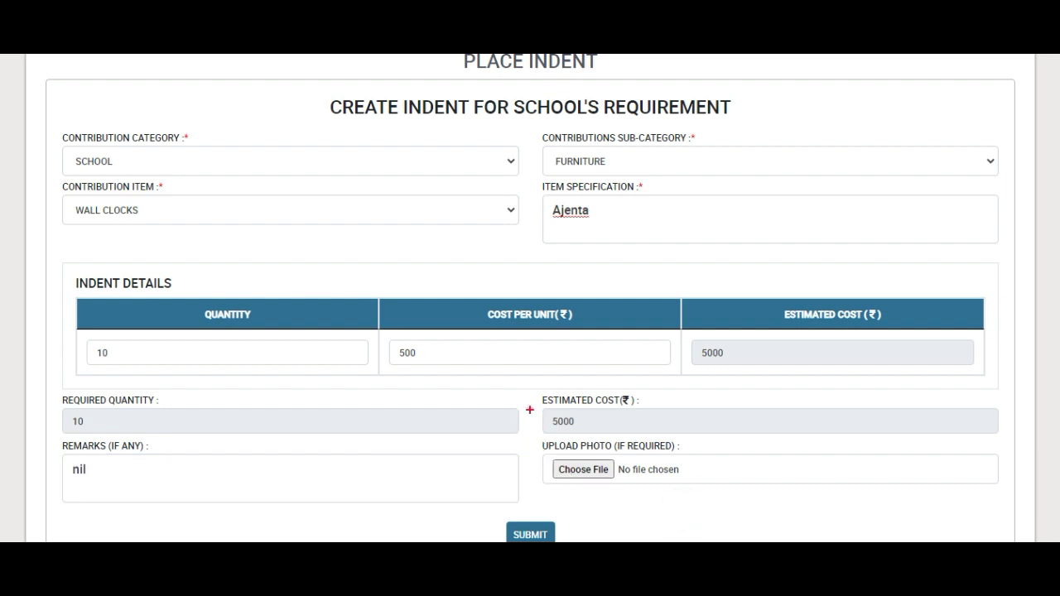
mouse_move(530, 428)
mouse_down()
mouse_move(739, 508)
mouse_move(985, 519)
mouse_move(1026, 508)
mouse_move(1012, 511)
mouse_up()
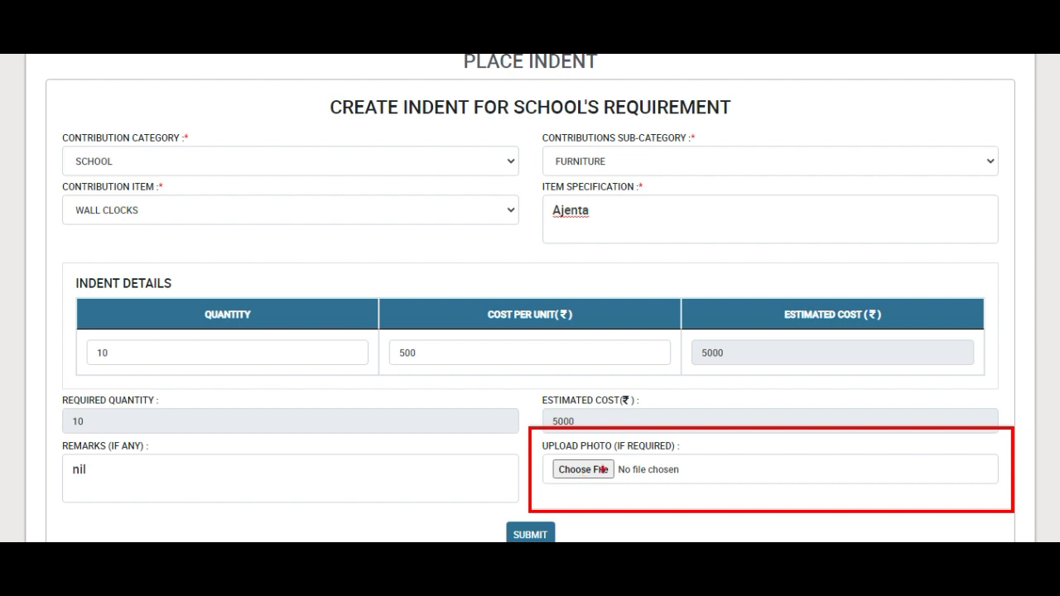
key(Escape)
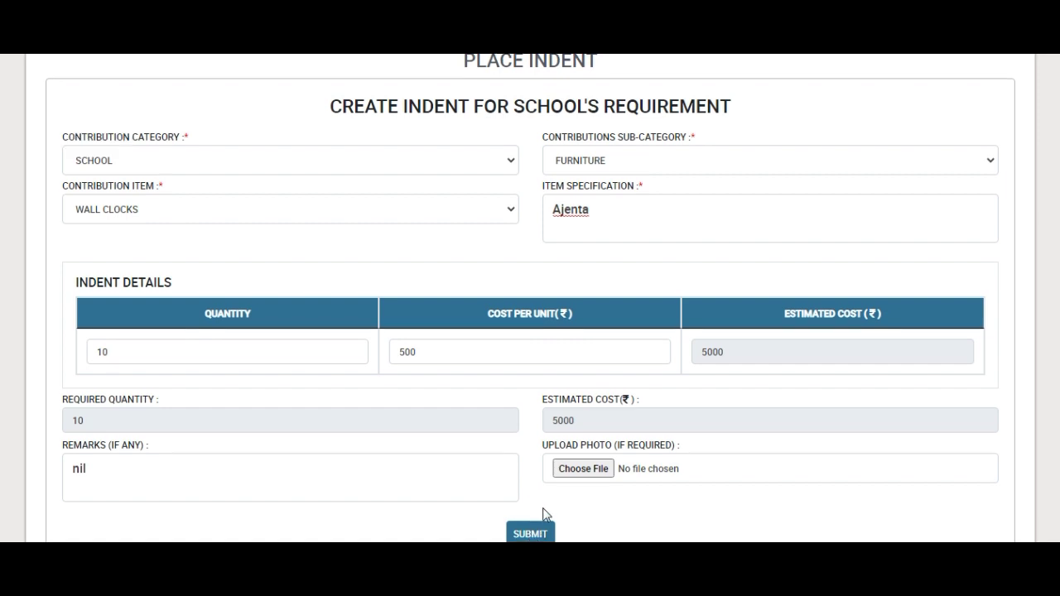
- Review the filled-in indent form and return to the dashboard without submitting it
scroll(544, 513, down, 4)
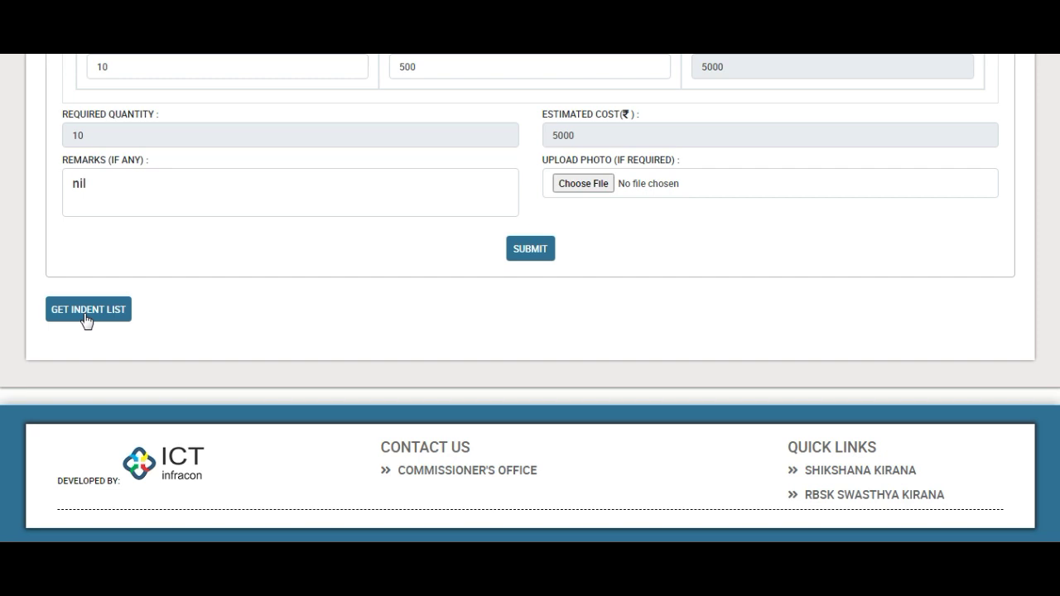
scroll(501, 319, up, 6)
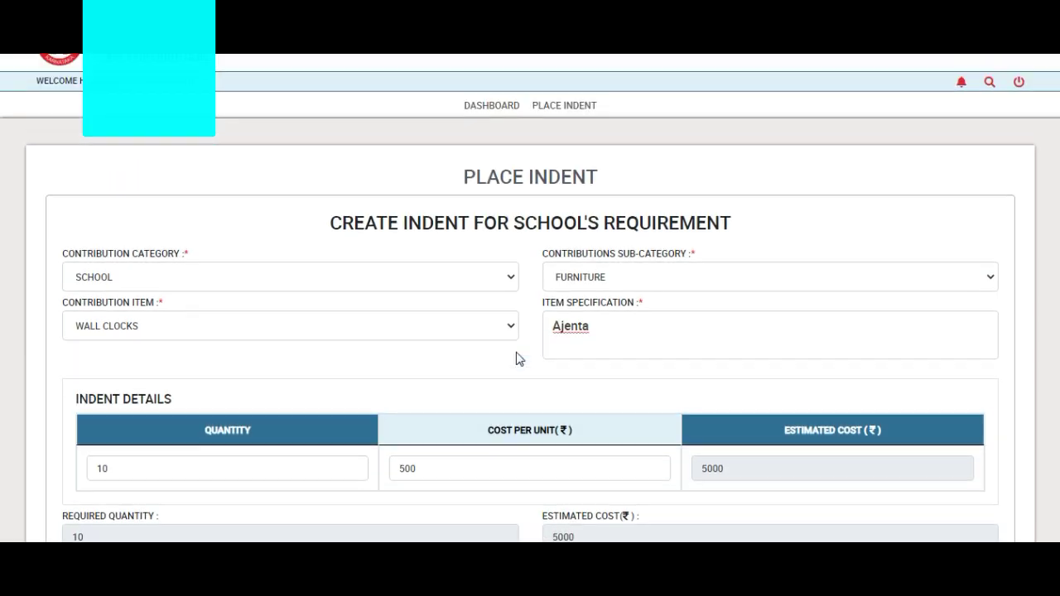
scroll(516, 358, up, 1)
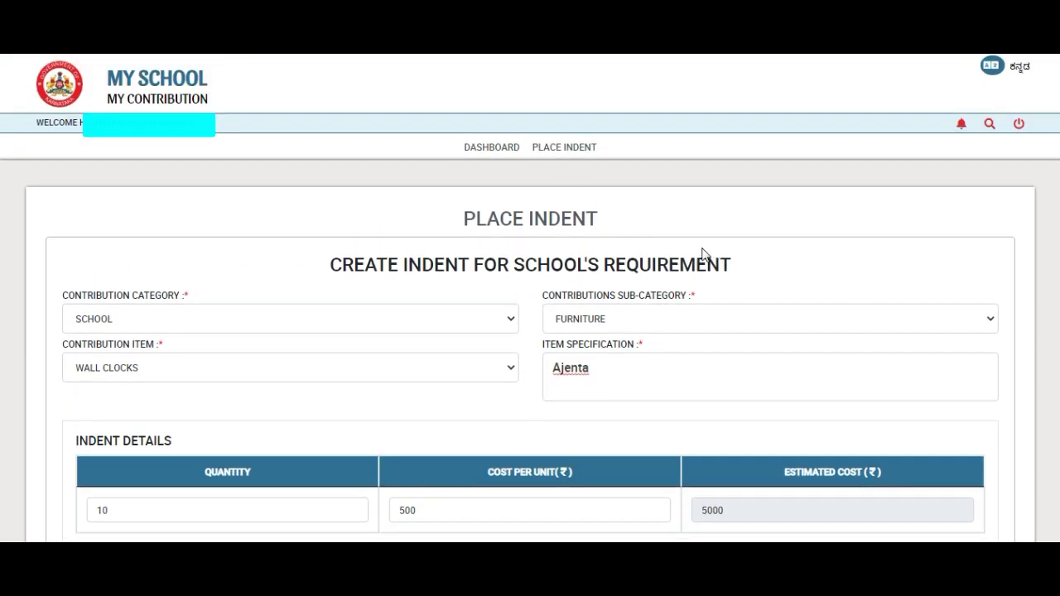
click(489, 149)
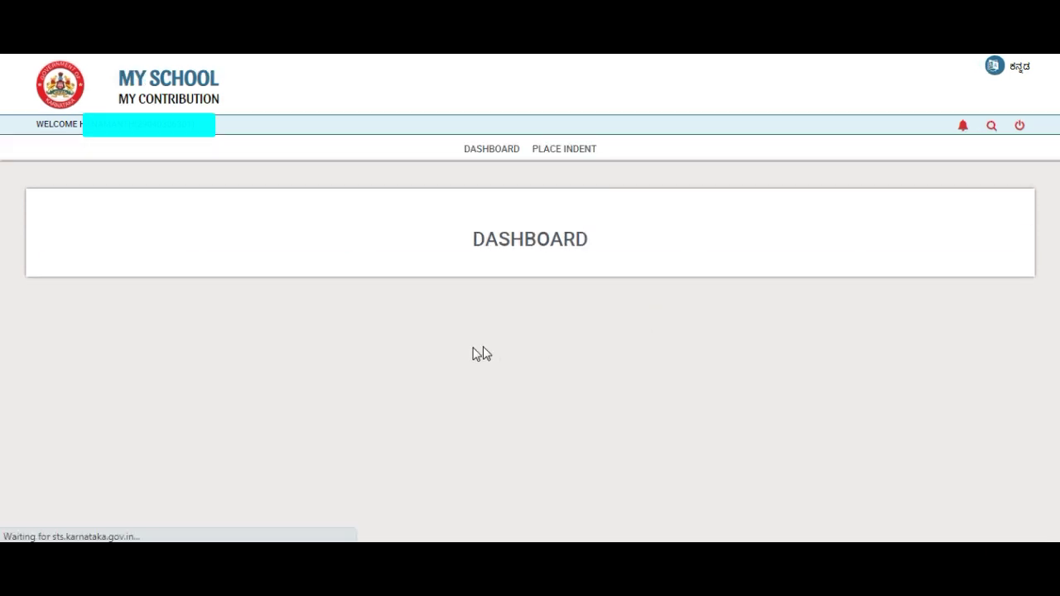